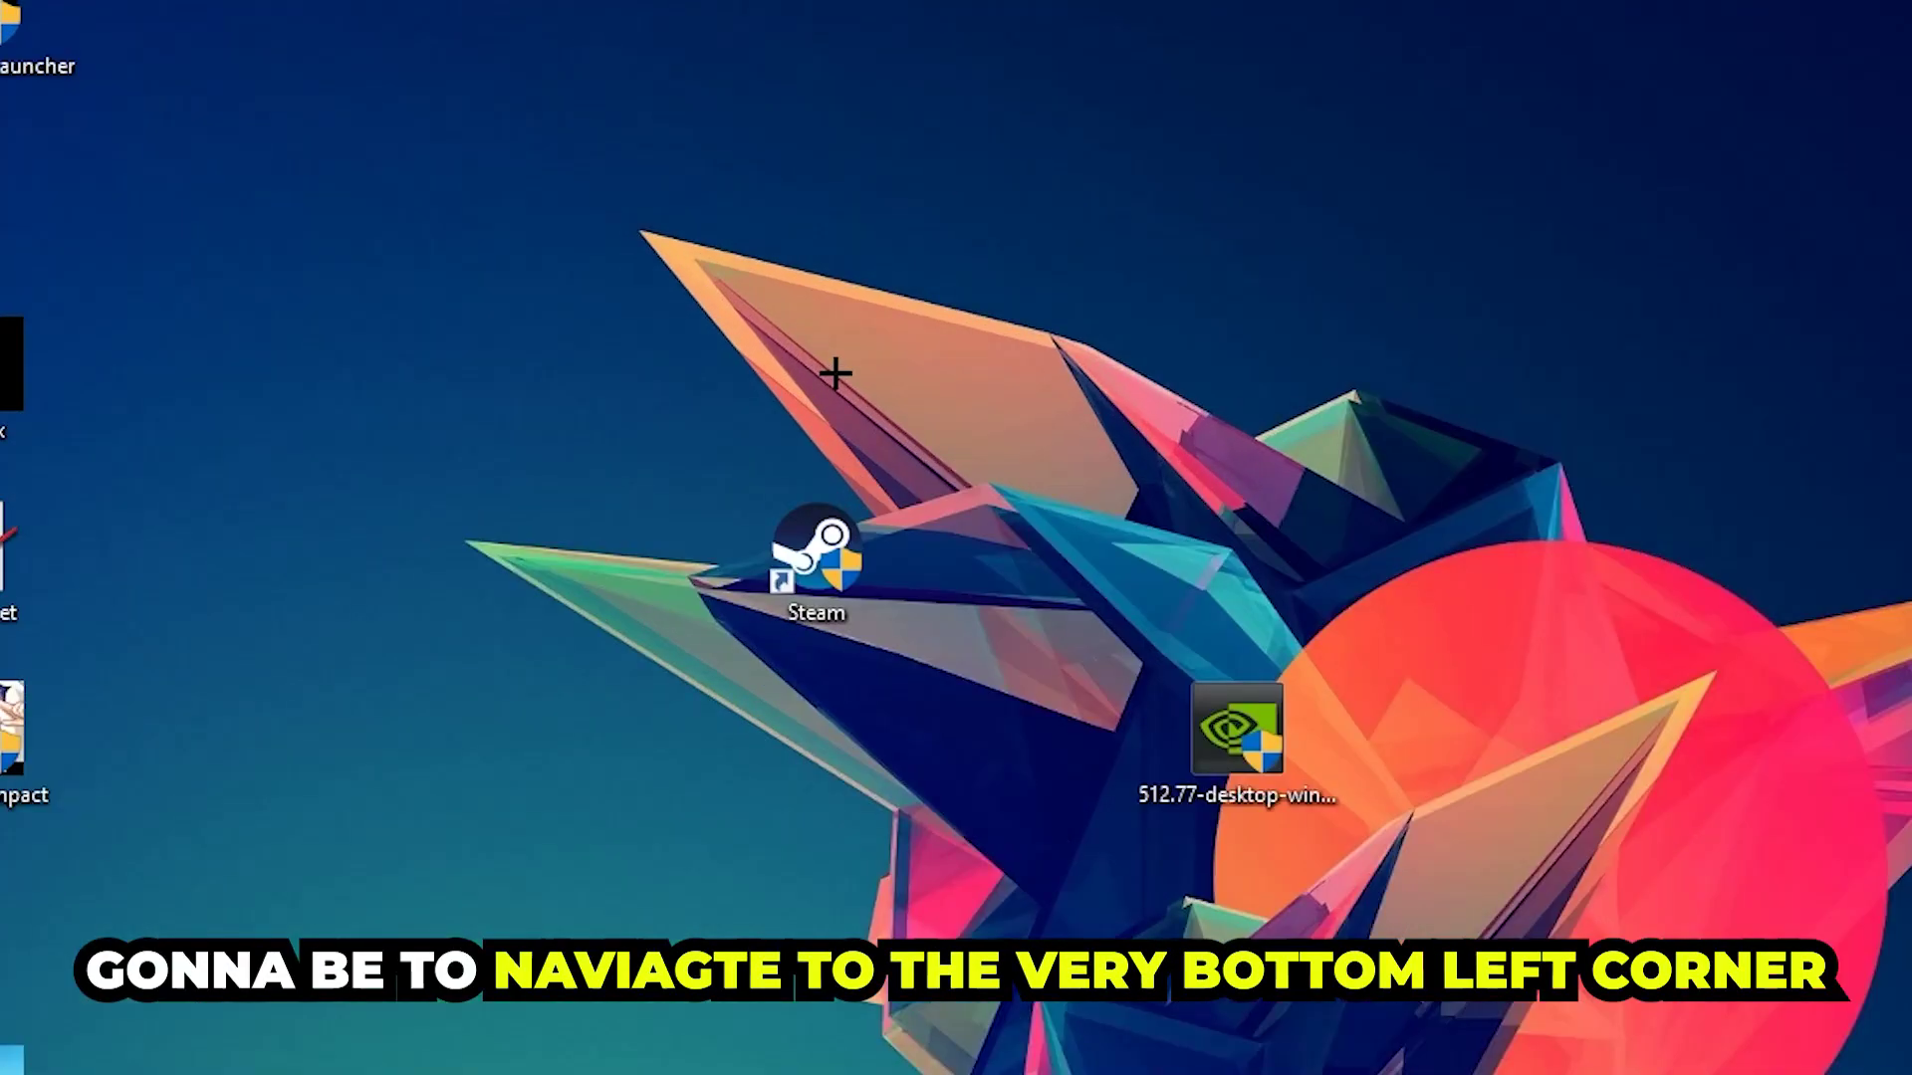
Open the Start menu and search 'wind' to surface Windows Defender Firewall
left_click(816, 565)
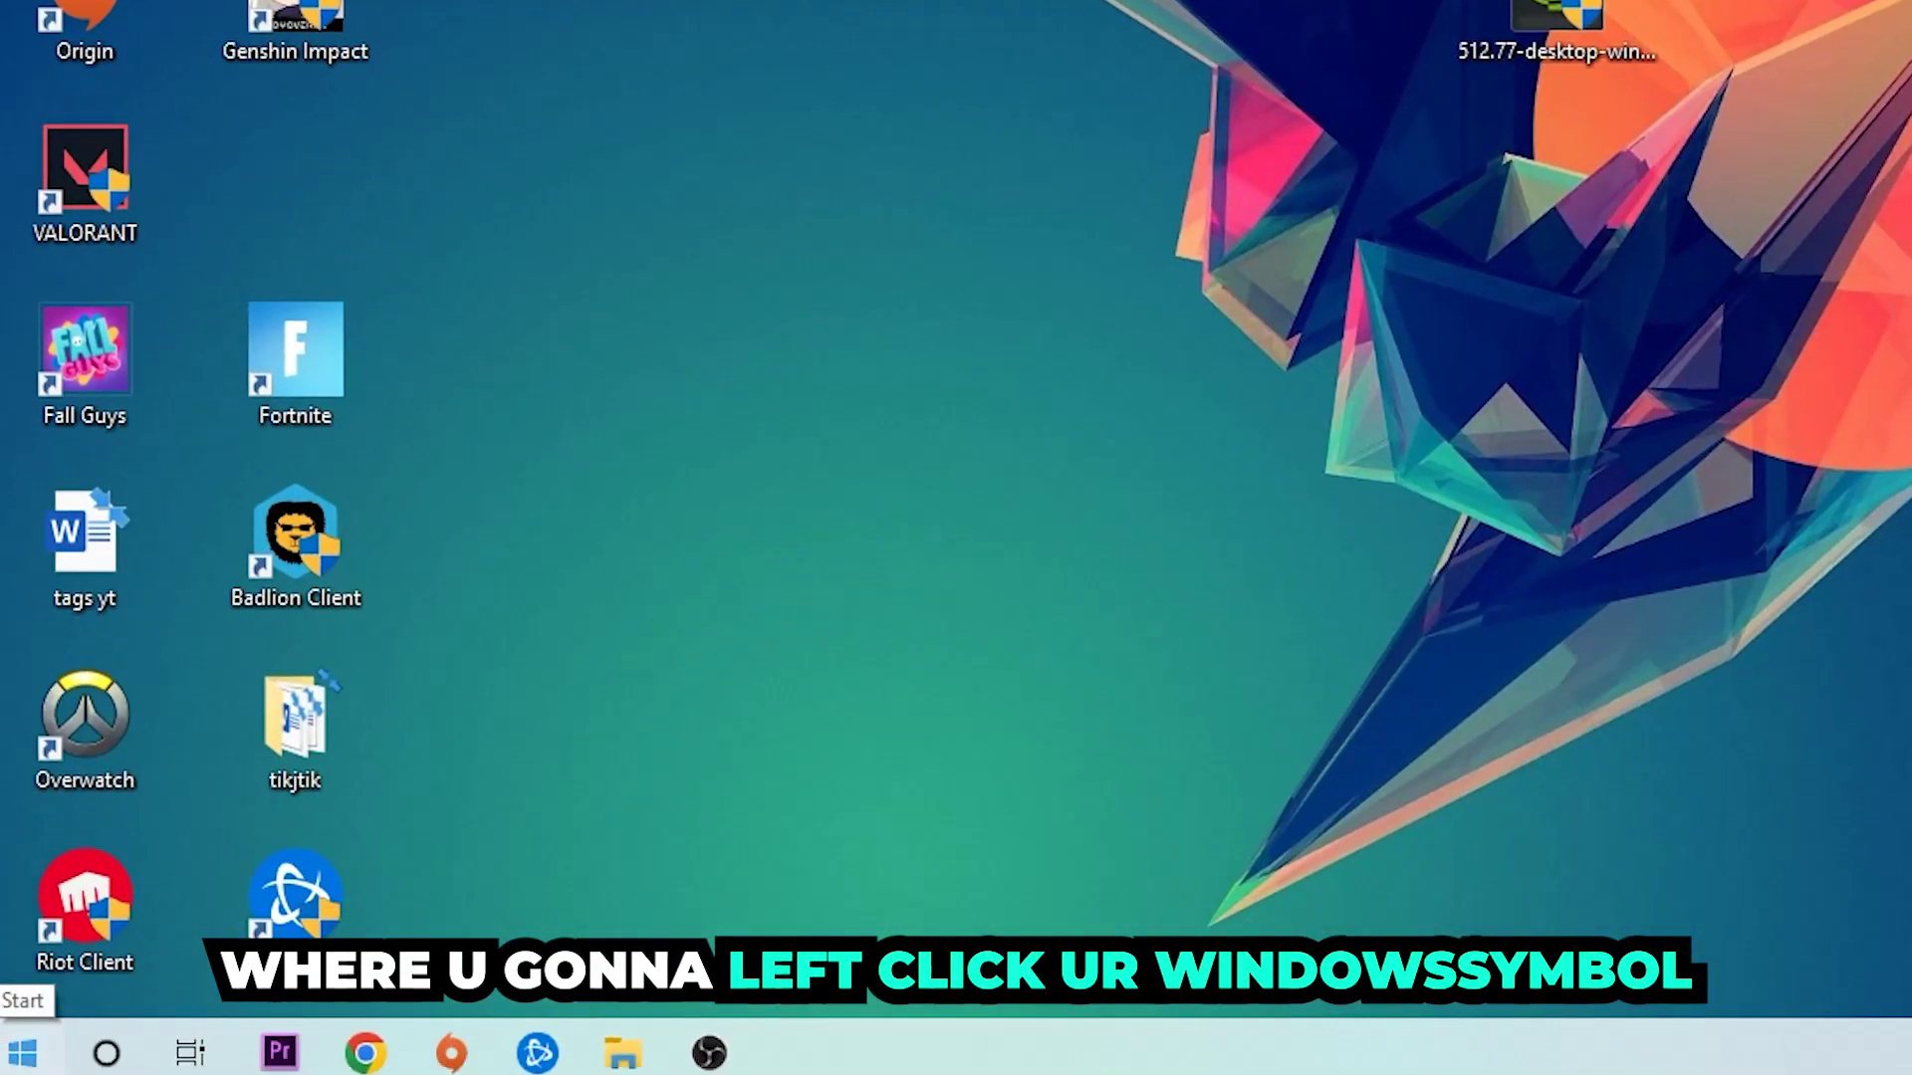
left_click(22, 1053)
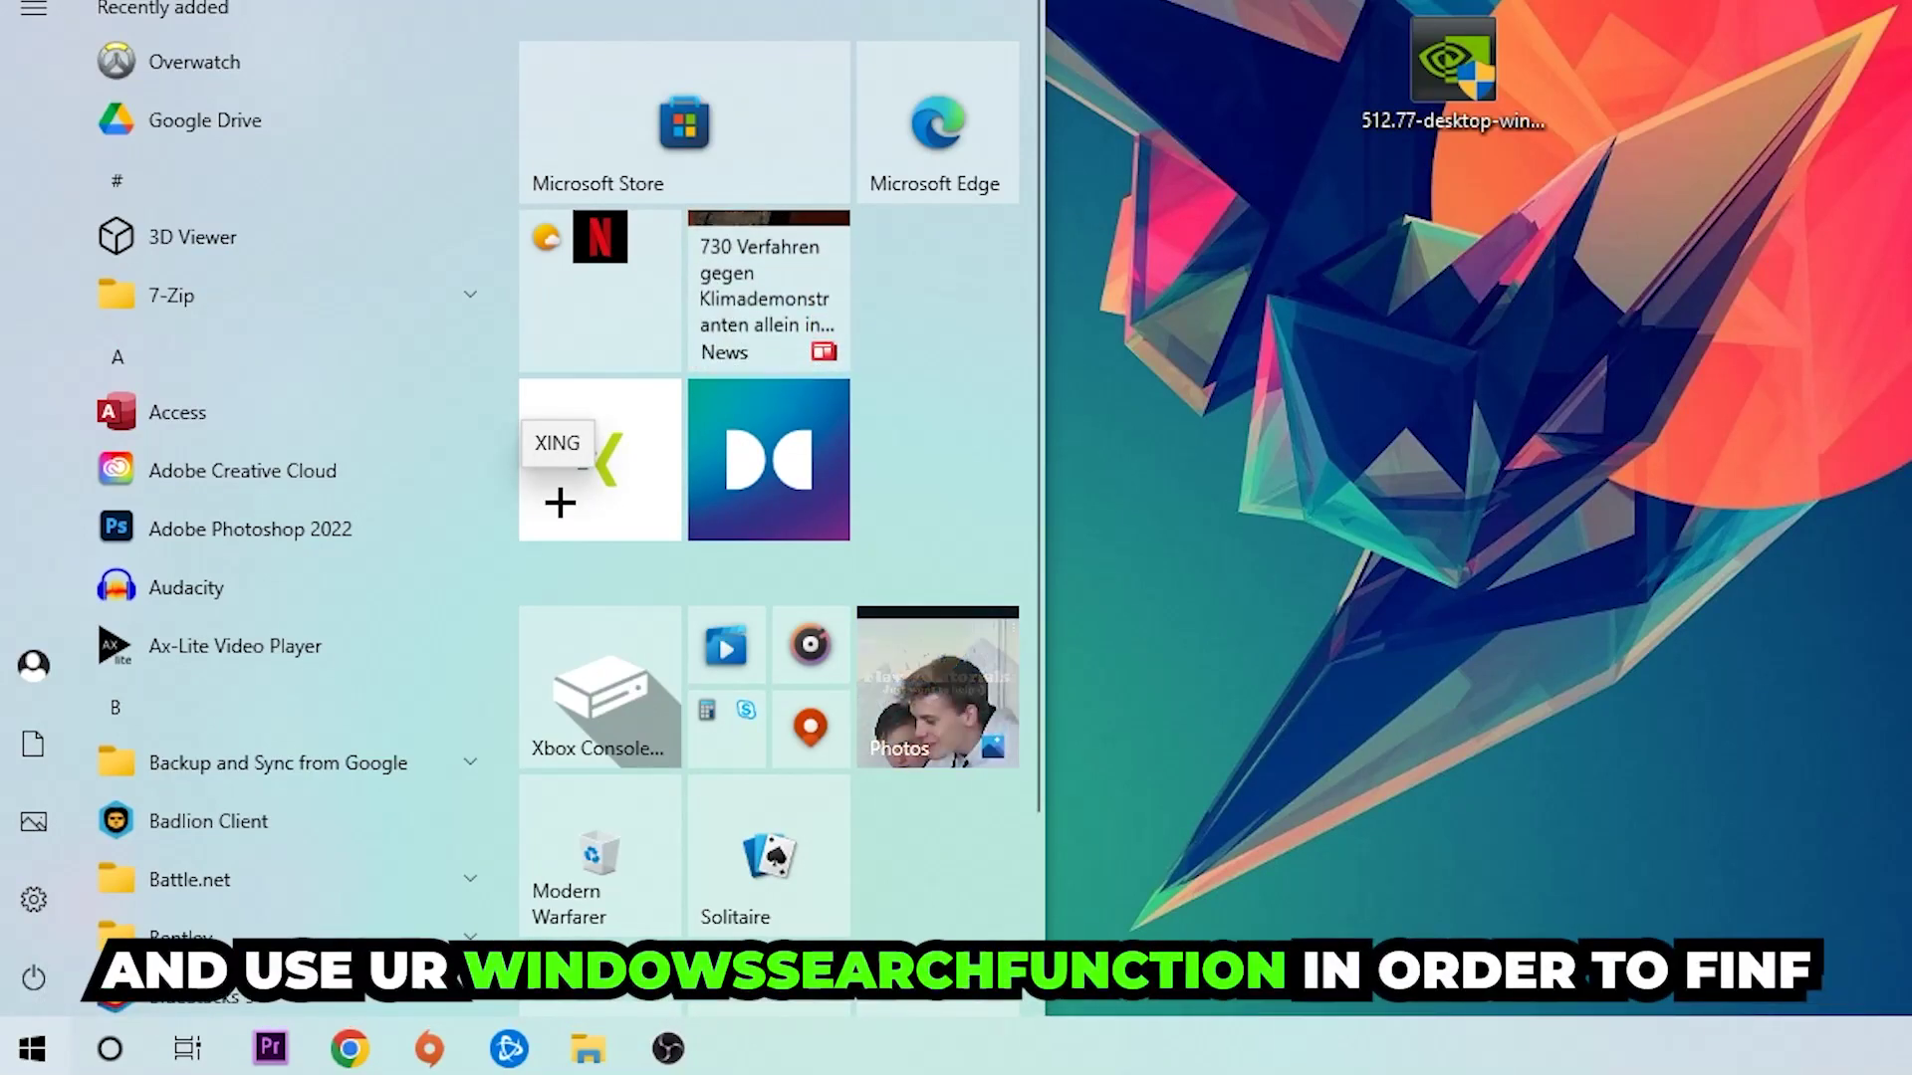
type("wind")
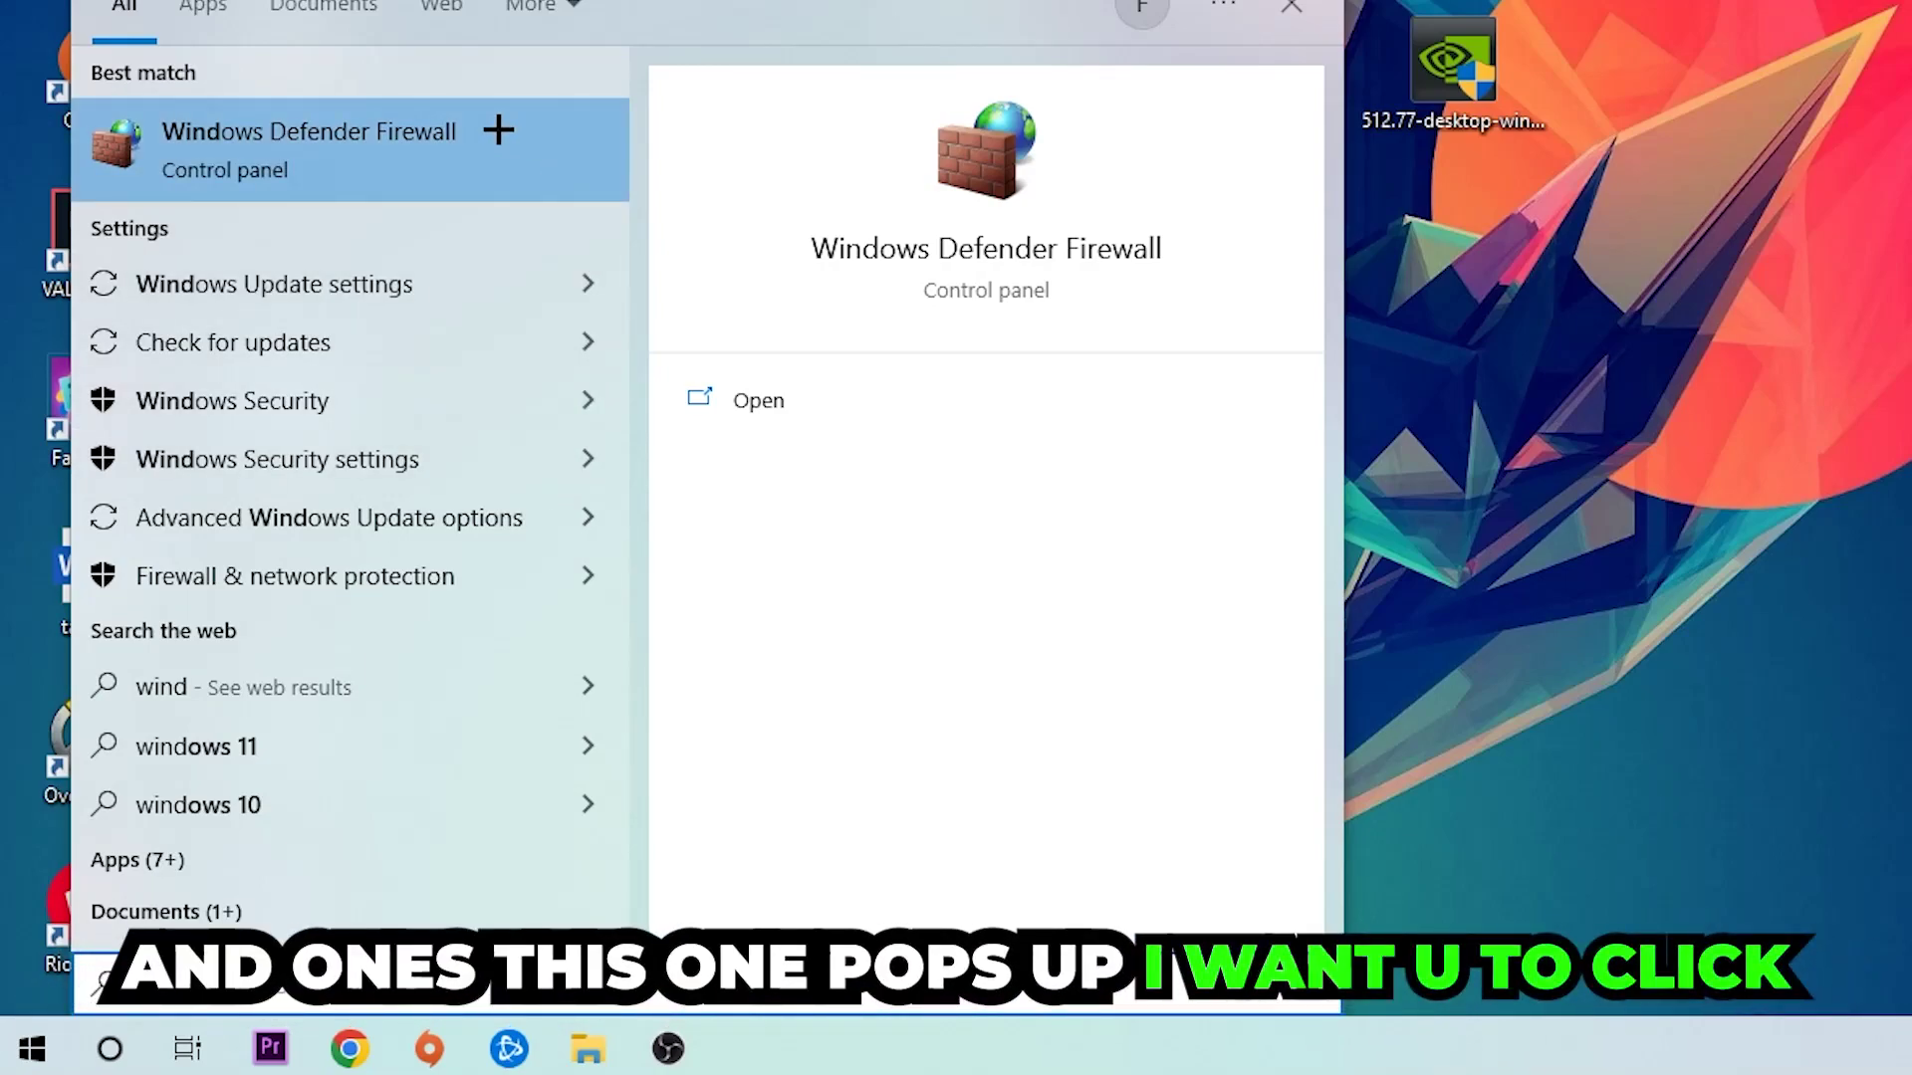
Open the Windows Defender Firewall Control Panel from the best-match search result
left_click(481, 187)
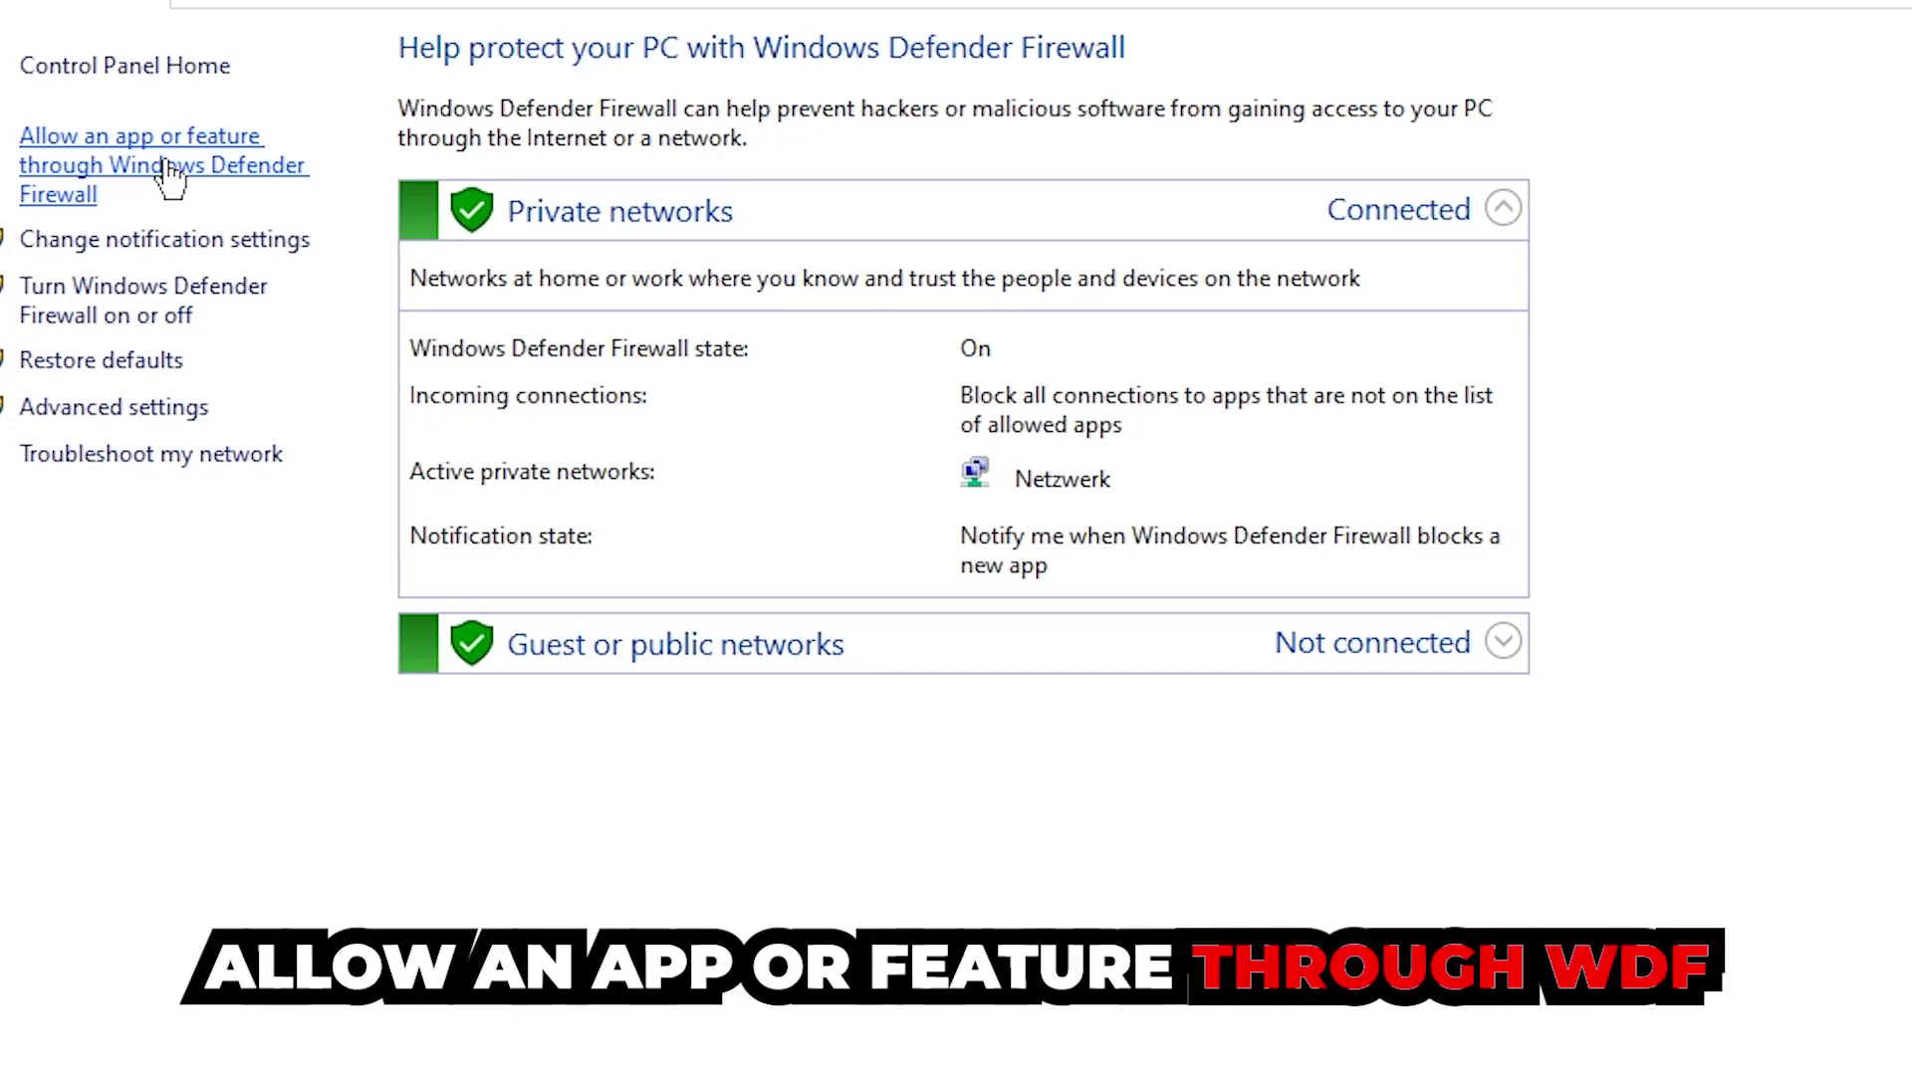
Show the allowed-apps list and begin adding another app via 'Allow another app...'
left_click(173, 176)
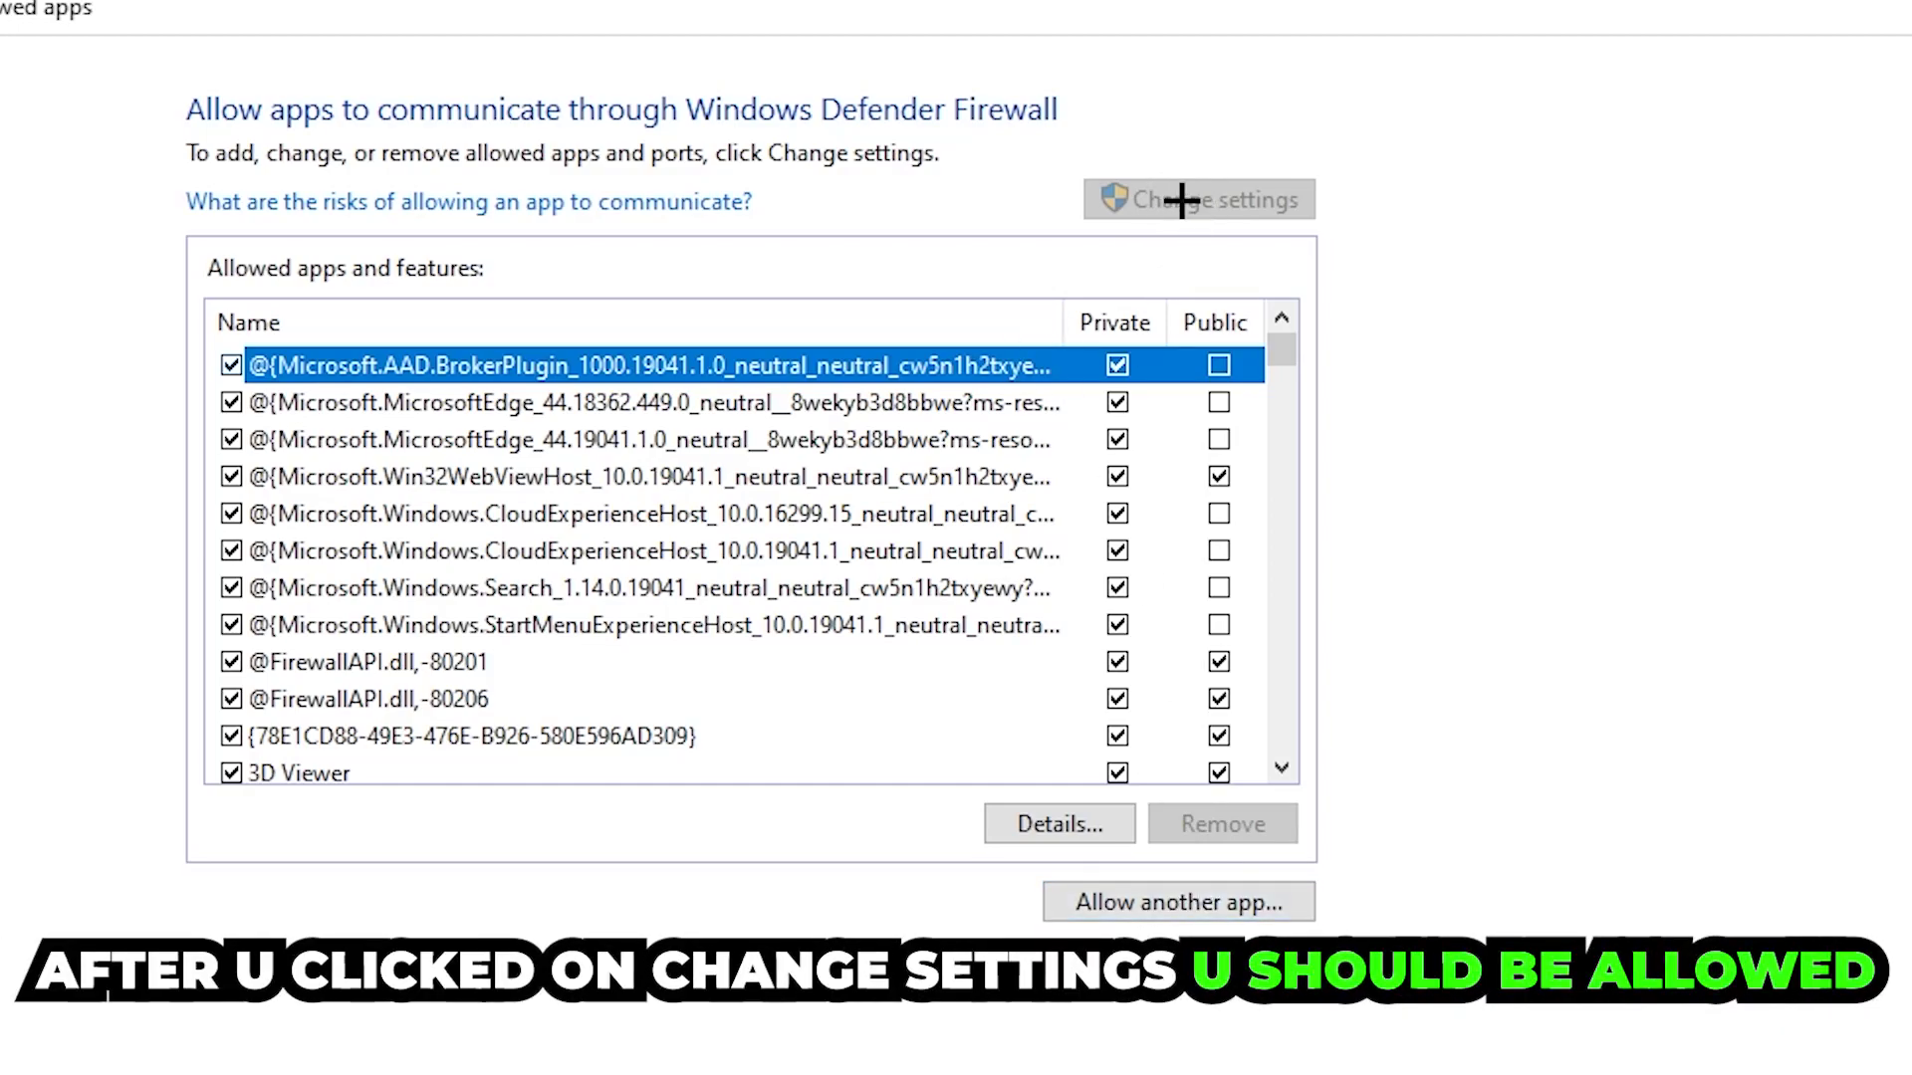
left_click(1161, 900)
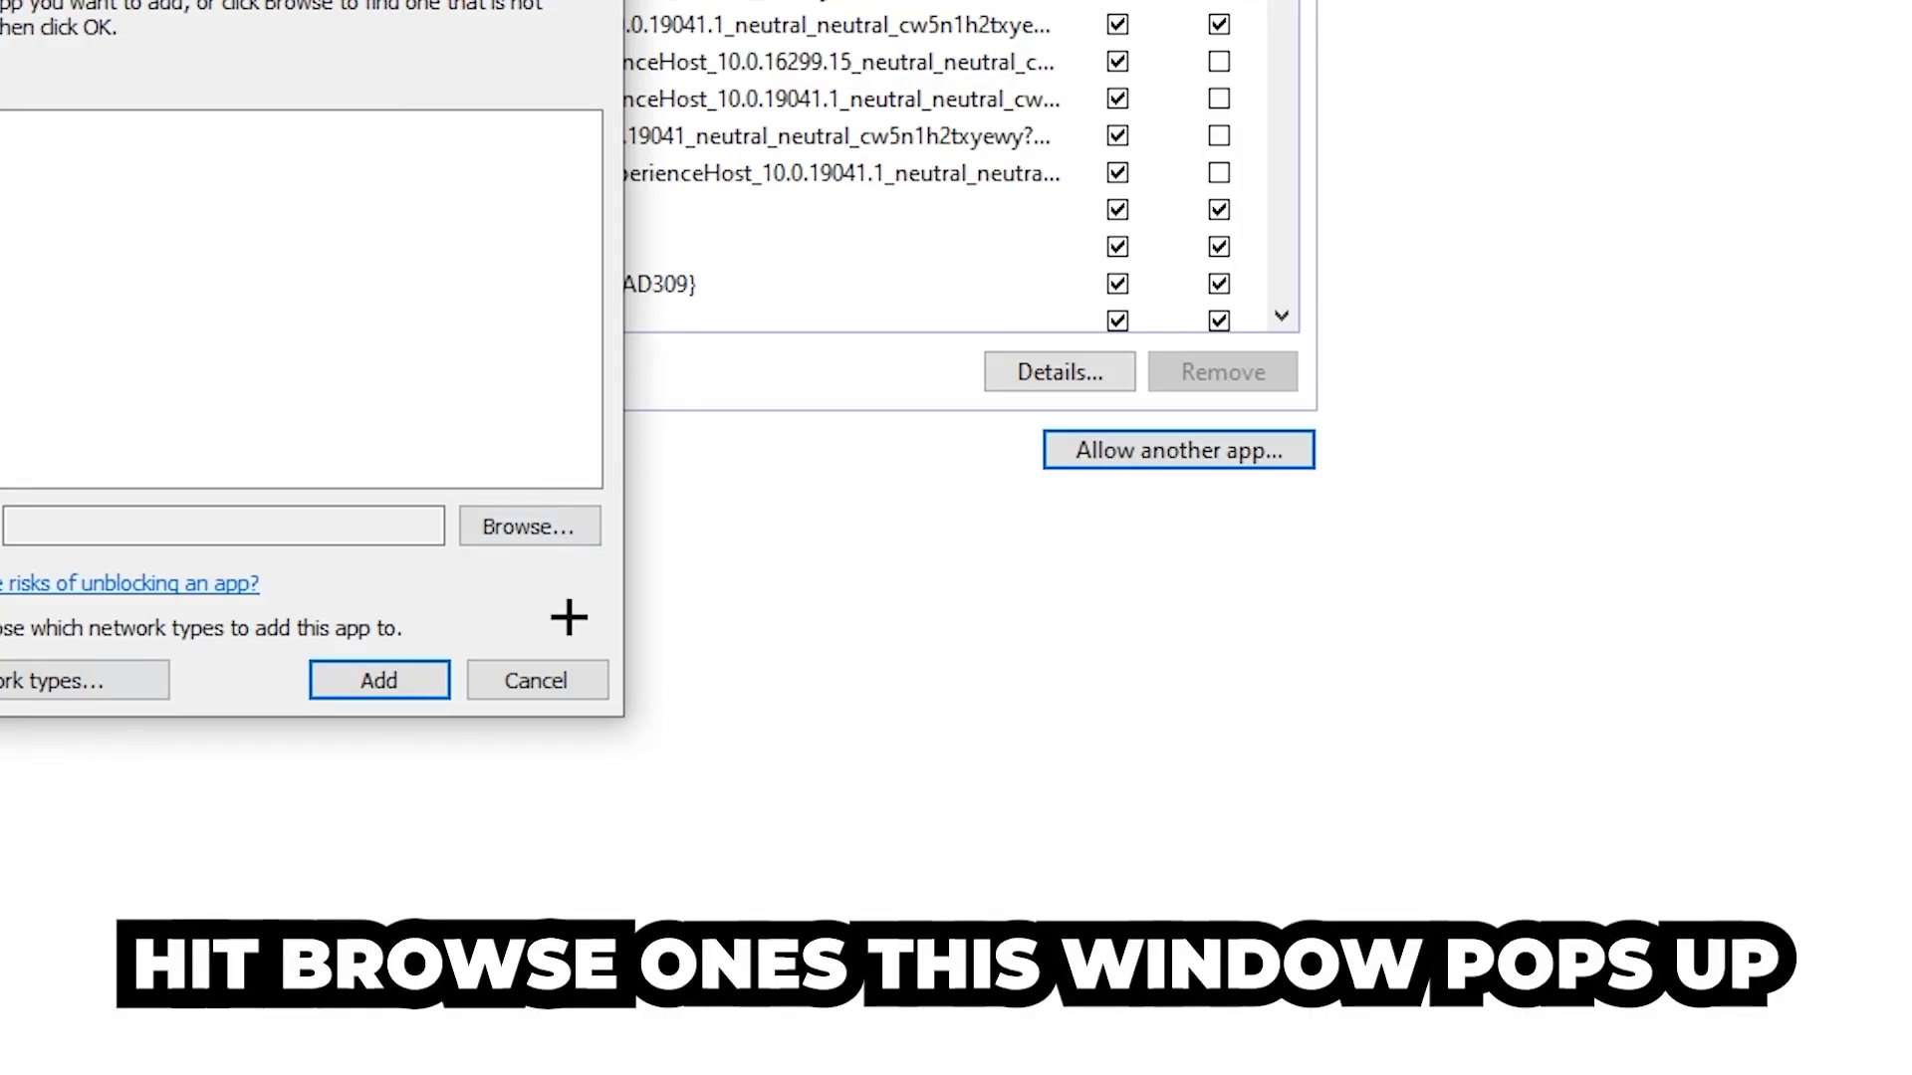
Browse for the game's program file and add it to the allowed apps
left_click(505, 526)
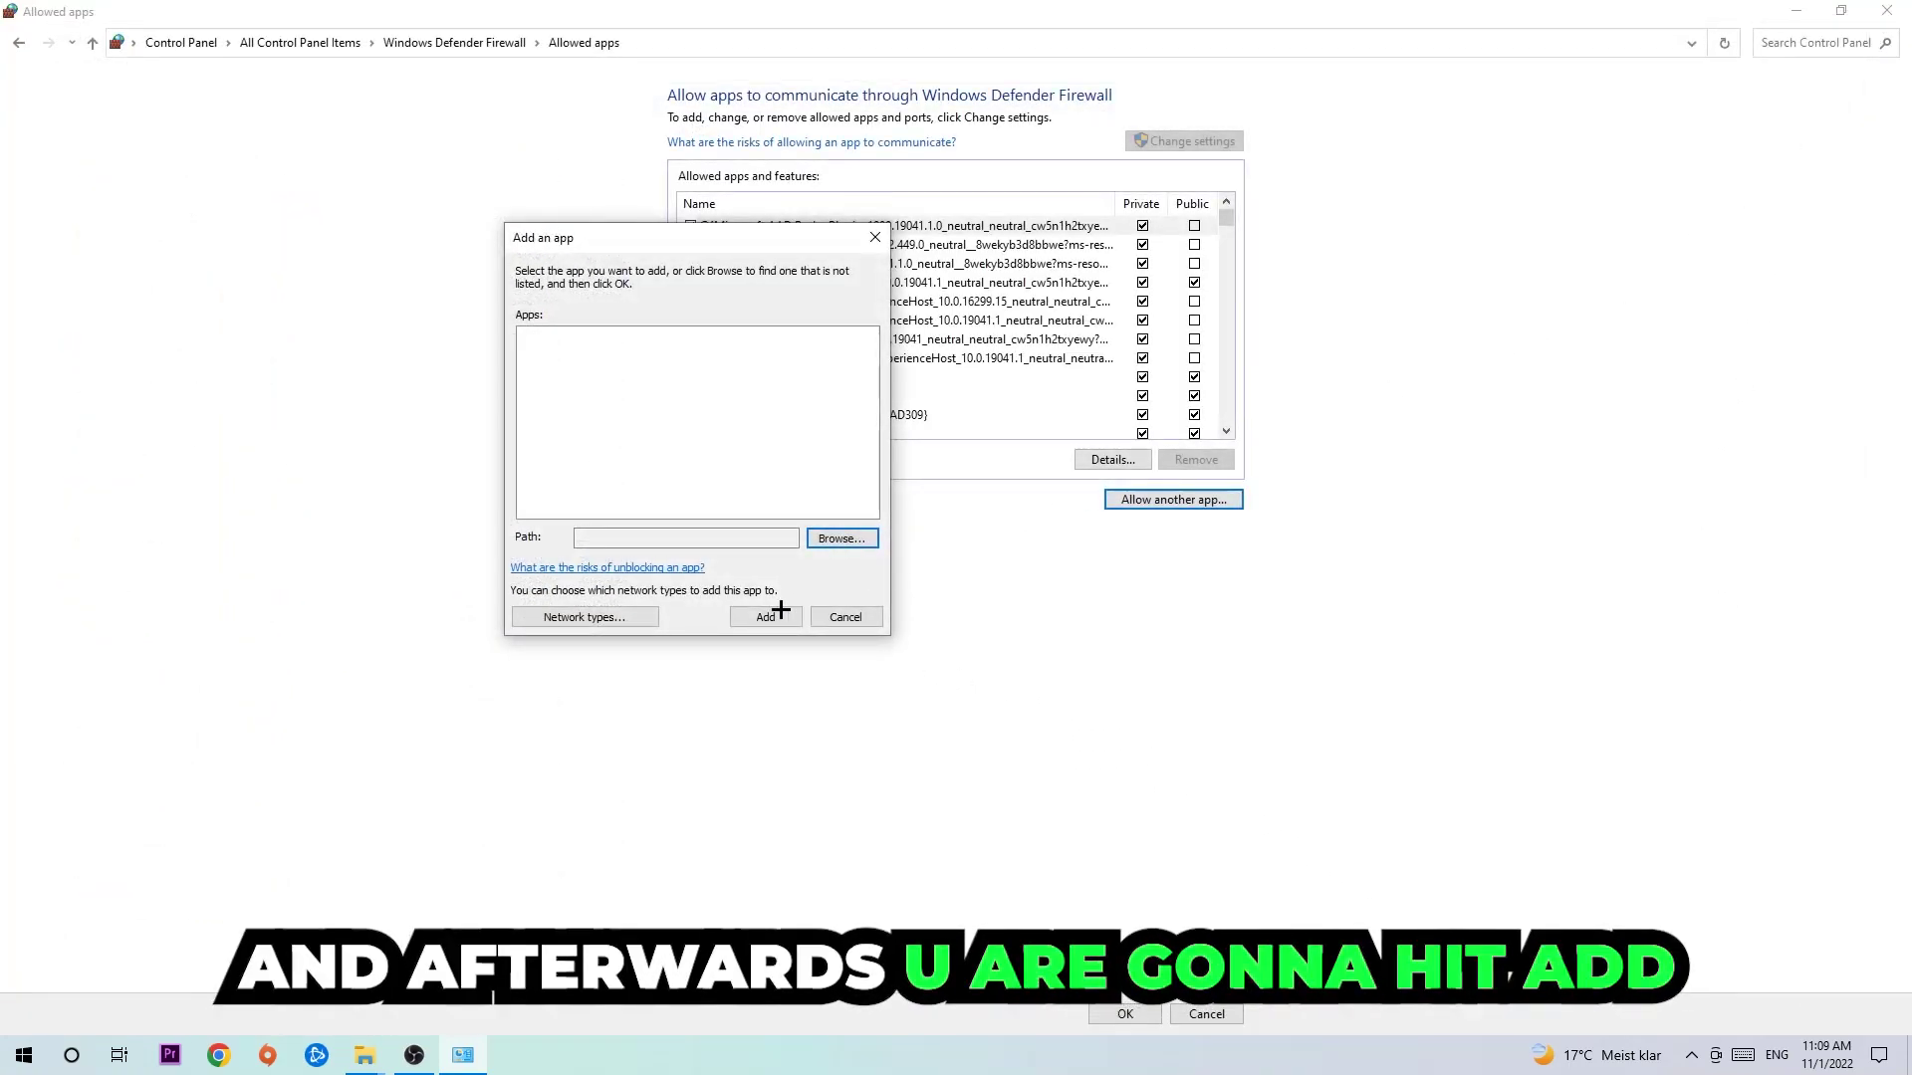
left_click(876, 240)
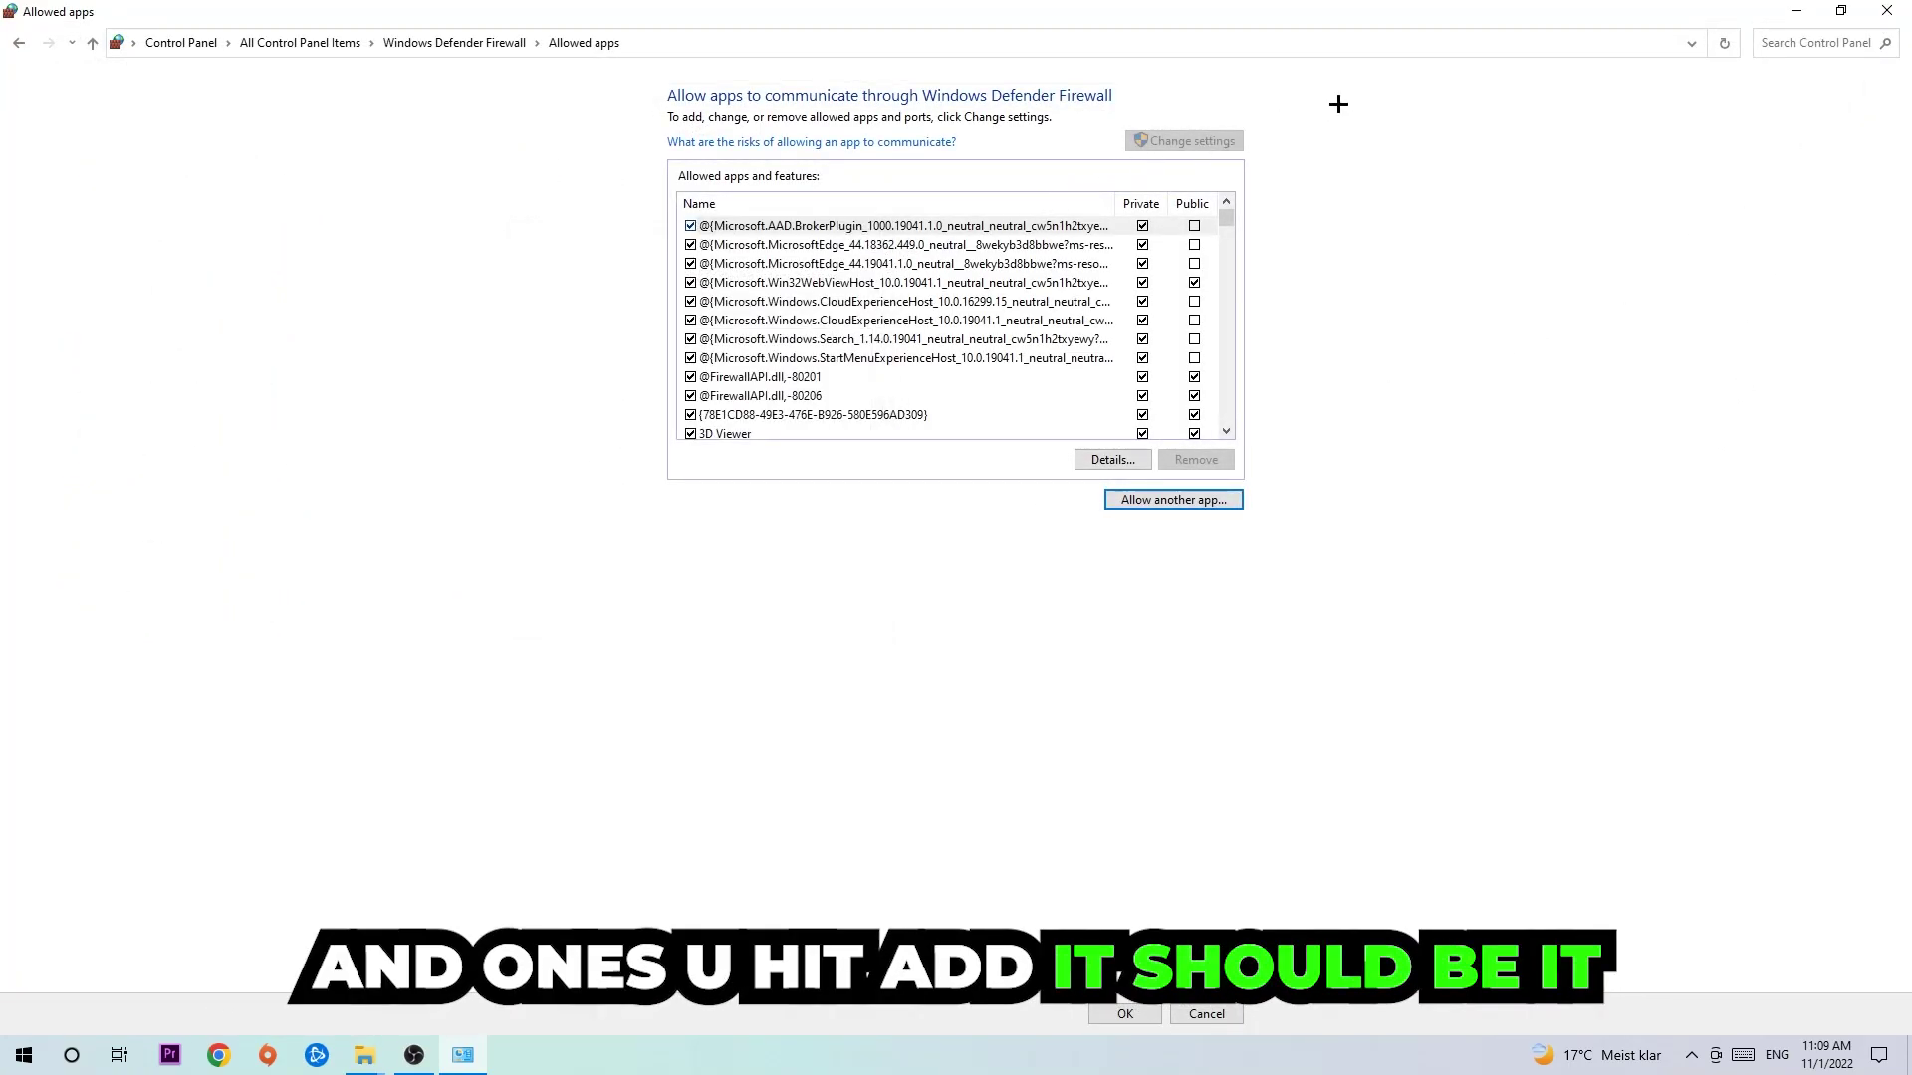